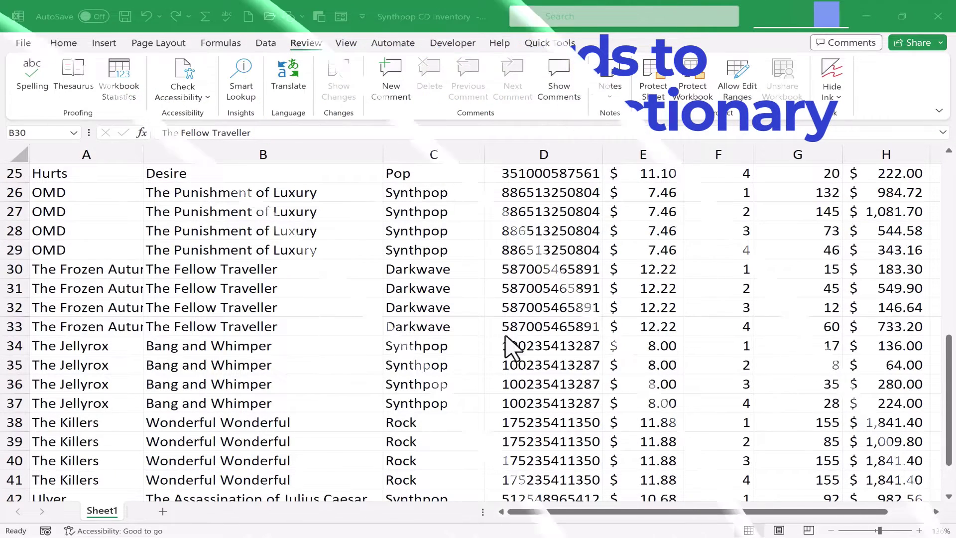
Scroll through the Synthpop CD Inventory sheet to review the band and album entries.
{"action": "scroll", "coordinate": [393, 277], "scroll_direction": "up", "scroll_amount": 8}
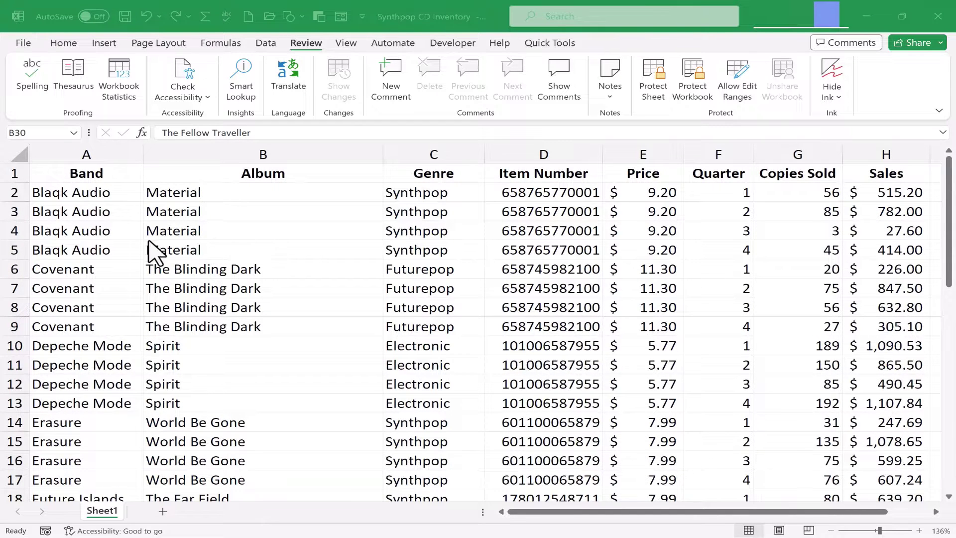
{"action": "scroll", "coordinate": [87, 255], "scroll_direction": "down", "scroll_amount": 2}
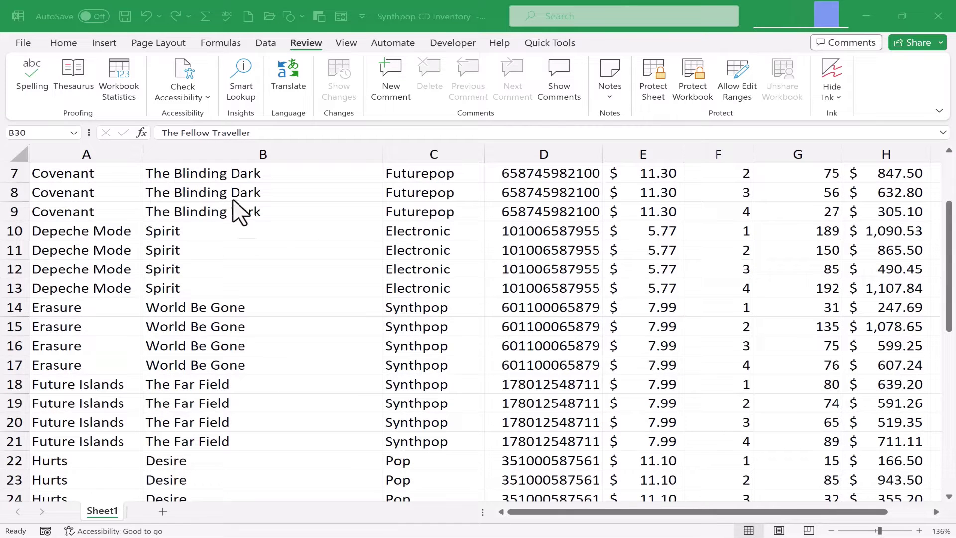
{"action": "scroll", "coordinate": [241, 209], "scroll_direction": "up", "scroll_amount": 2}
{"action": "scroll", "coordinate": [269, 193], "scroll_direction": "down", "scroll_amount": 1}
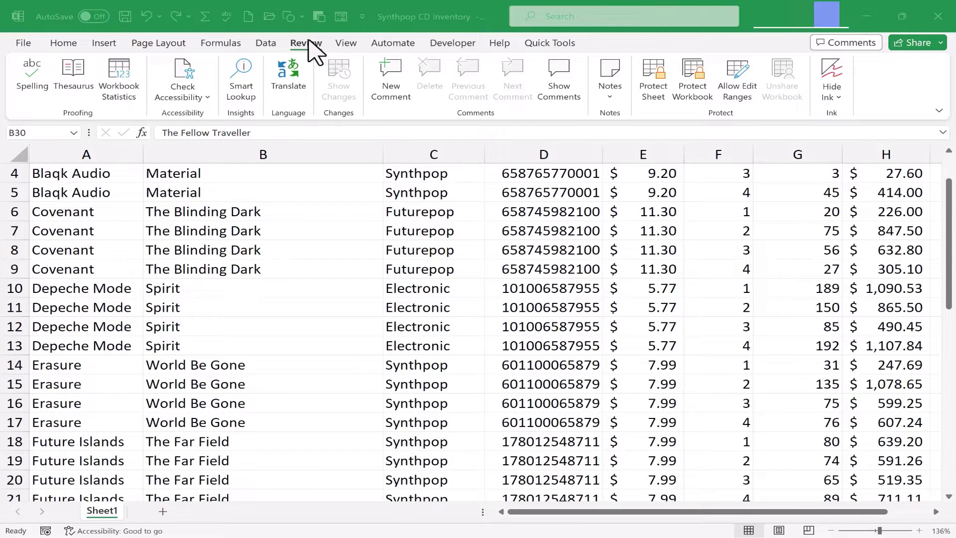
Run a spell check that flags 'Traveller' in B30, then cancel it without changes.
{"action": "left_click", "coordinate": [35, 75]}
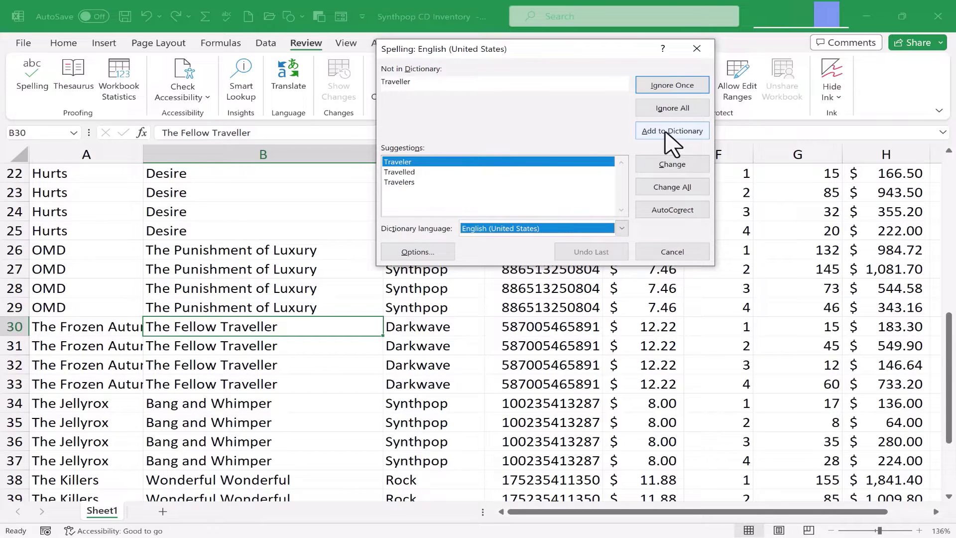
{"action": "left_click", "coordinate": [689, 252]}
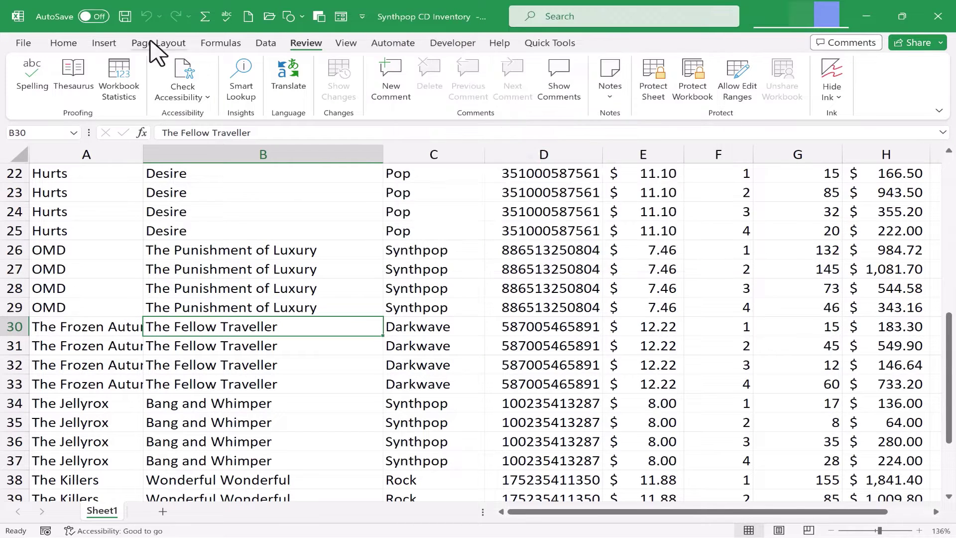
Open the Proofing options' Custom Dictionaries list and select RoamingCustom.dic (Default).
{"action": "left_click", "coordinate": [23, 49]}
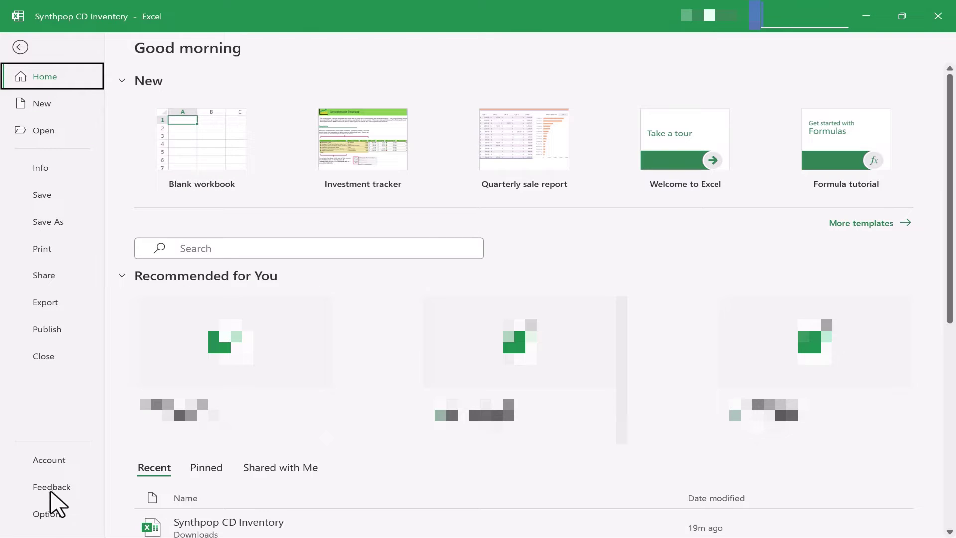
{"action": "left_click", "coordinate": [52, 515]}
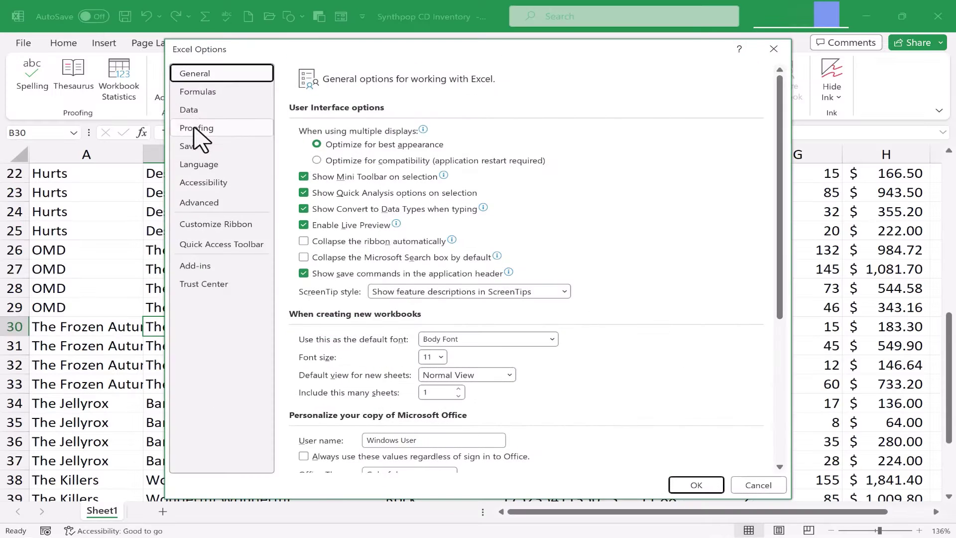
{"action": "left_click", "coordinate": [198, 131]}
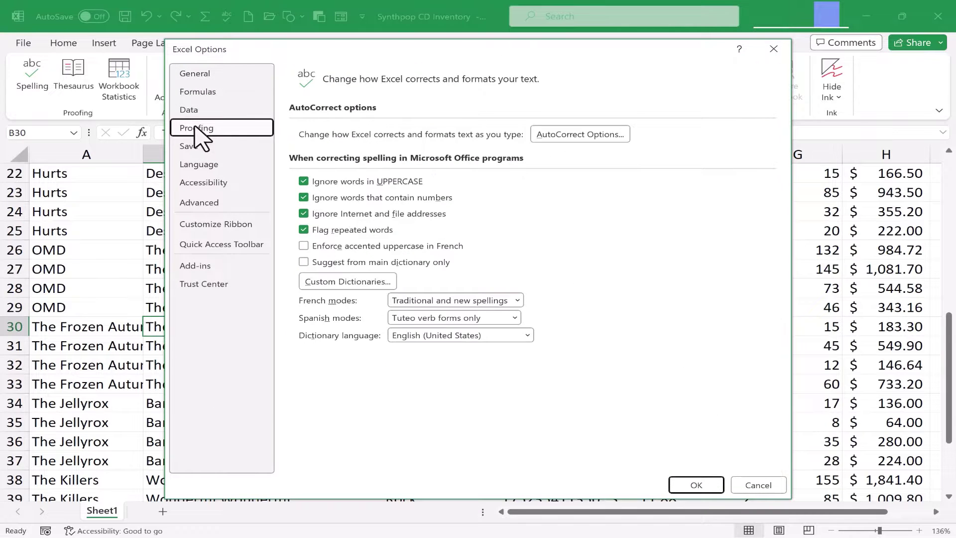
{"action": "left_click", "coordinate": [356, 285]}
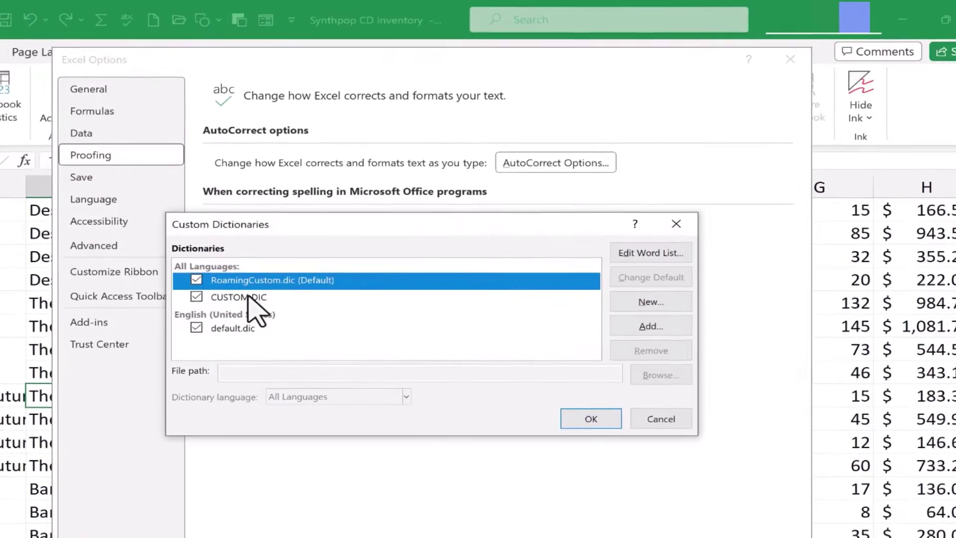
{"action": "left_click", "coordinate": [249, 297]}
{"action": "left_click", "coordinate": [288, 280]}
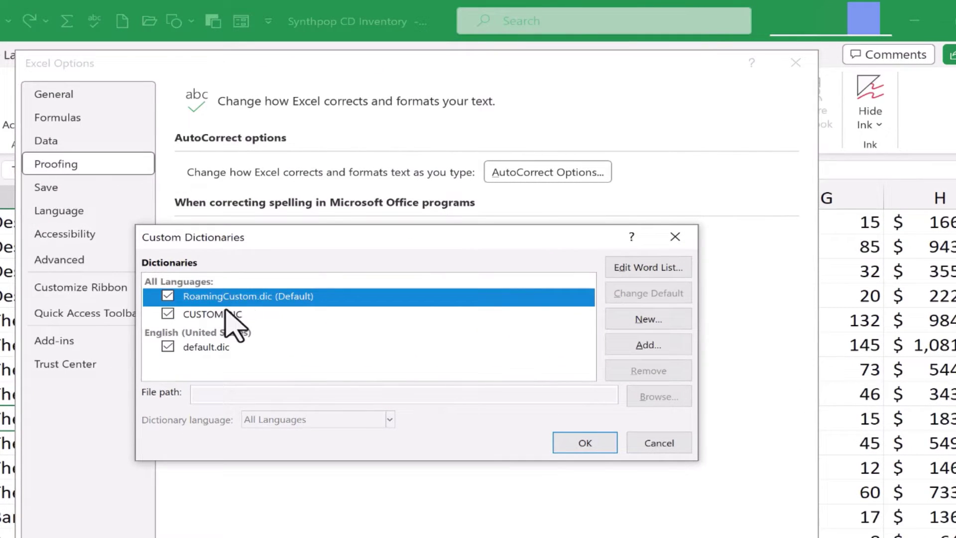
{"action": "left_click", "coordinate": [254, 295]}
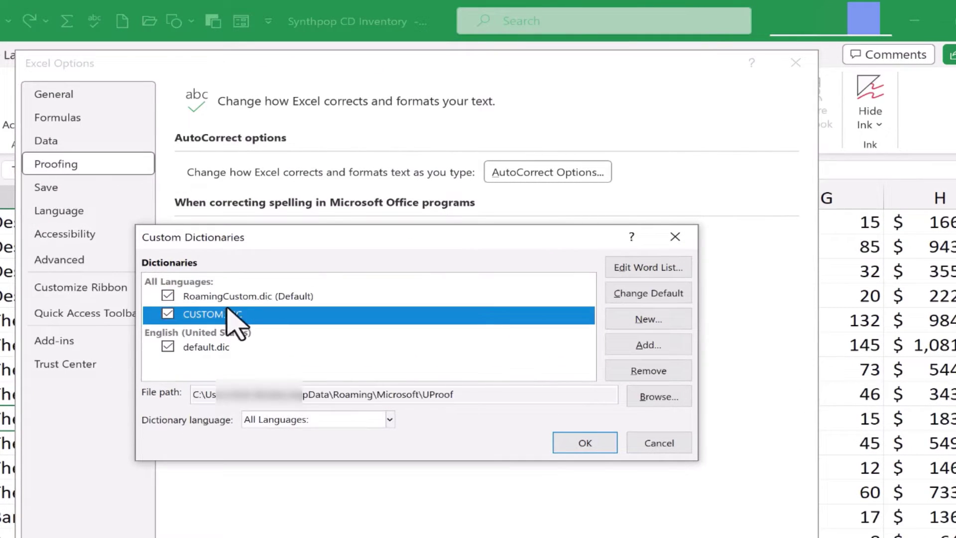
{"action": "left_click", "coordinate": [306, 297]}
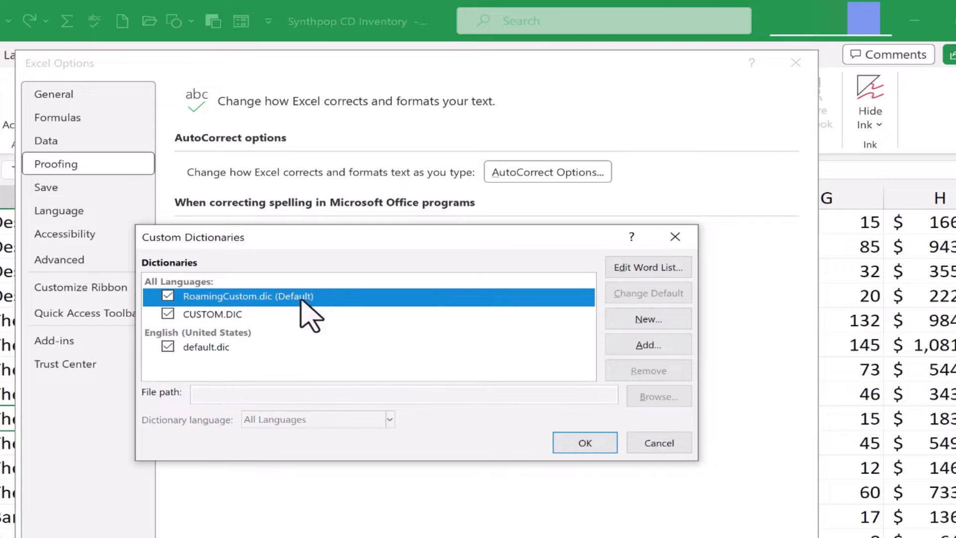
Enter 'Traveller' and 'Jellyrox' into the RoamingCustom.dic word list.
{"action": "left_click", "coordinate": [661, 270]}
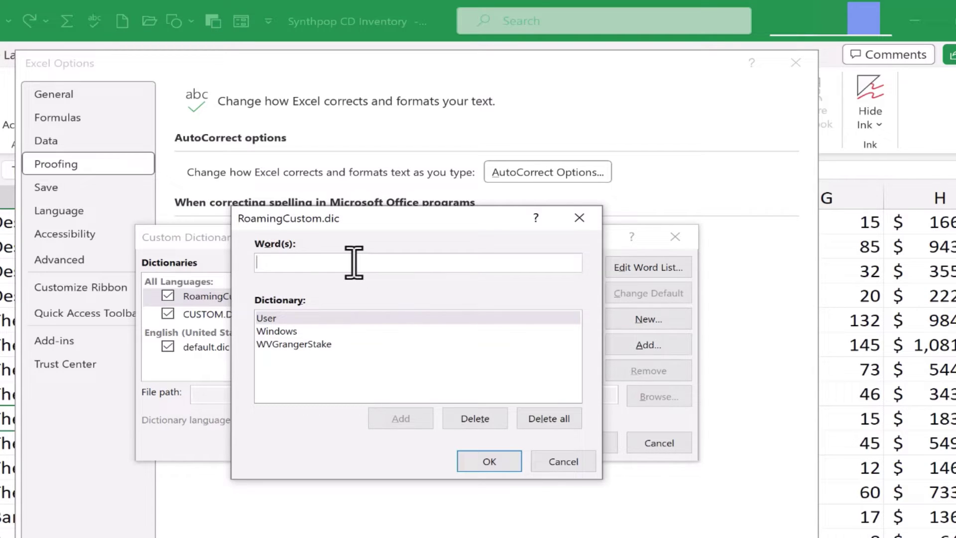
{"action": "type", "text": "Traveller"}
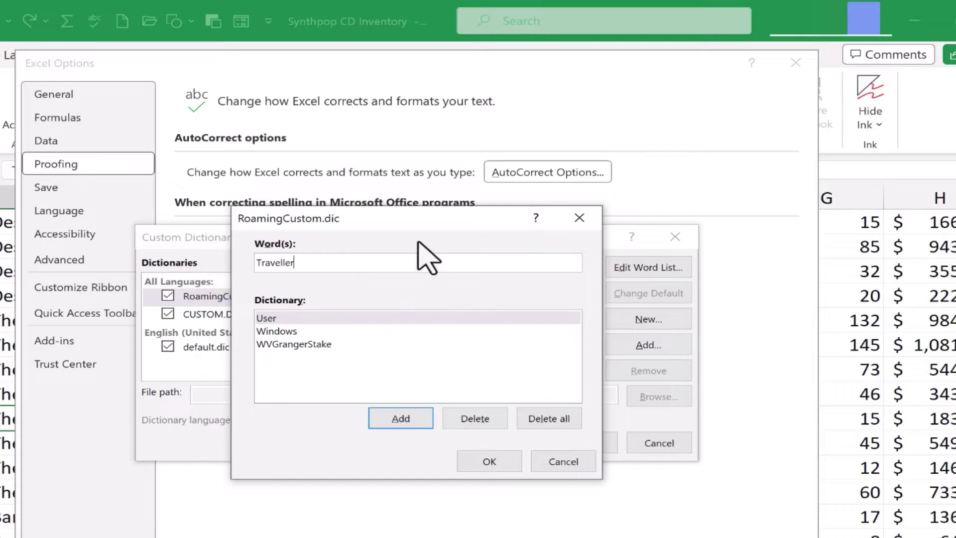
{"action": "left_click", "coordinate": [405, 424]}
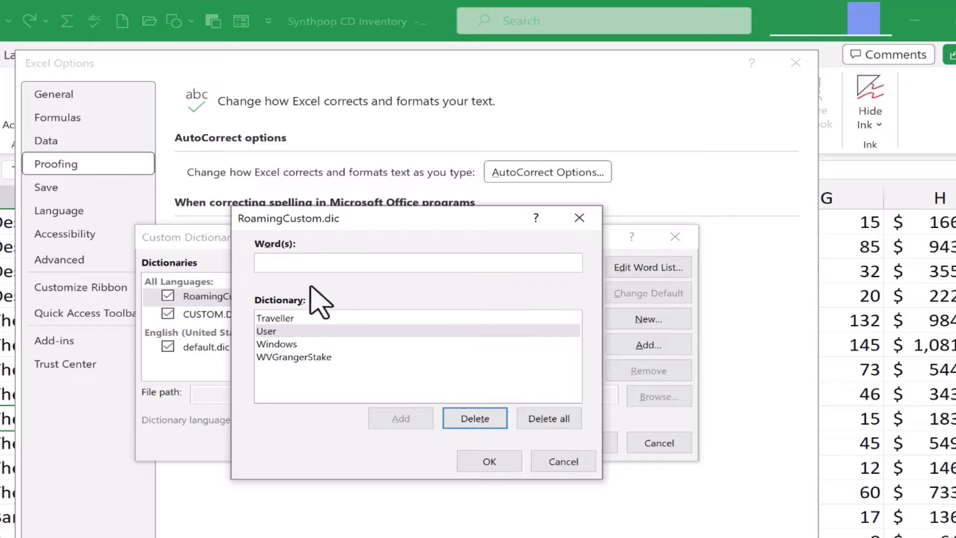
{"action": "left_click", "coordinate": [299, 261]}
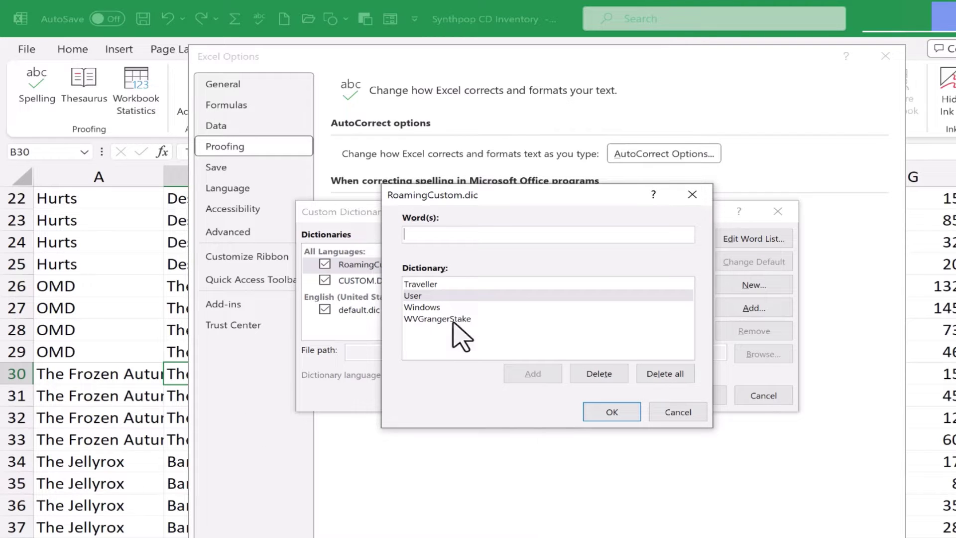
{"action": "type", "text": "Jellyrox"}
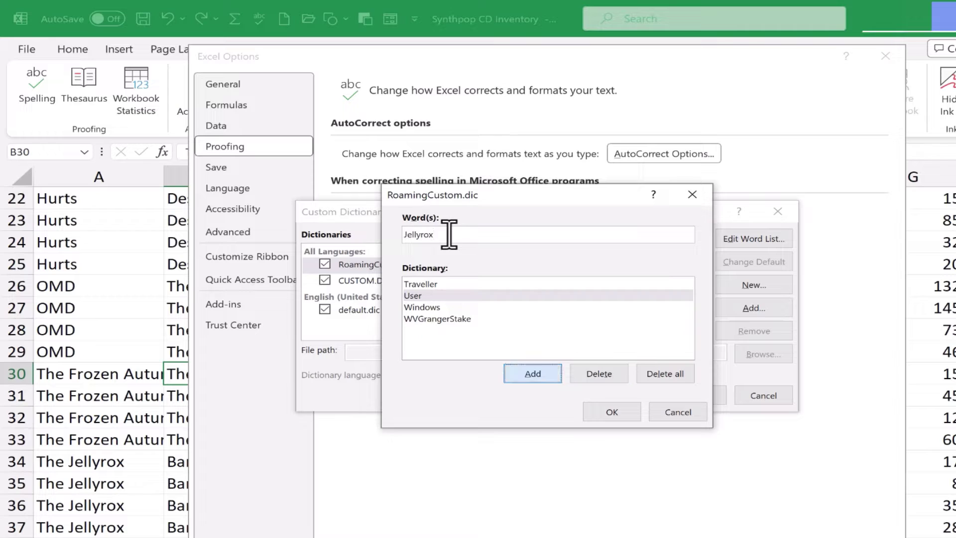
{"action": "key", "text": "Return"}
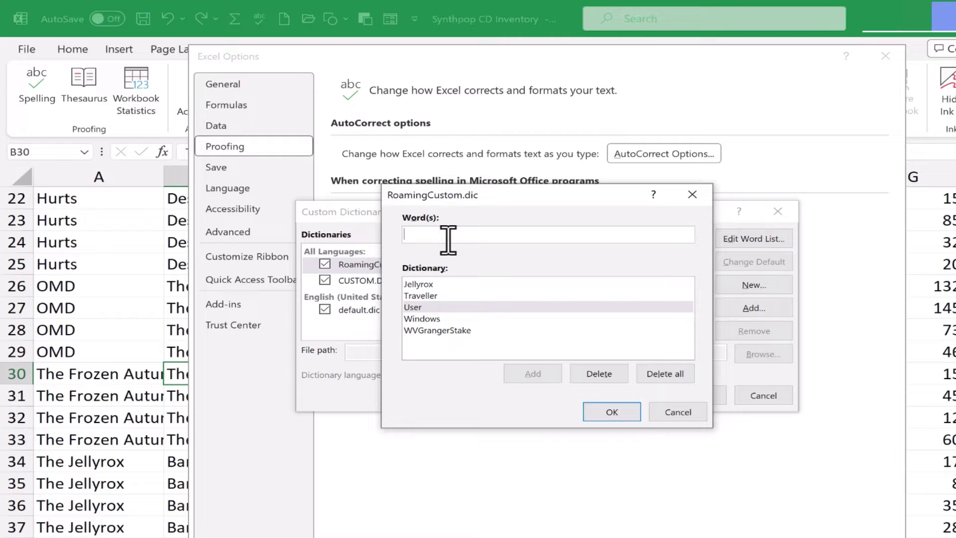
Add 'synthpop' and 'chvrches' to the word list, then select 'Traveller' in it.
{"action": "type", "text": "synthpop"}
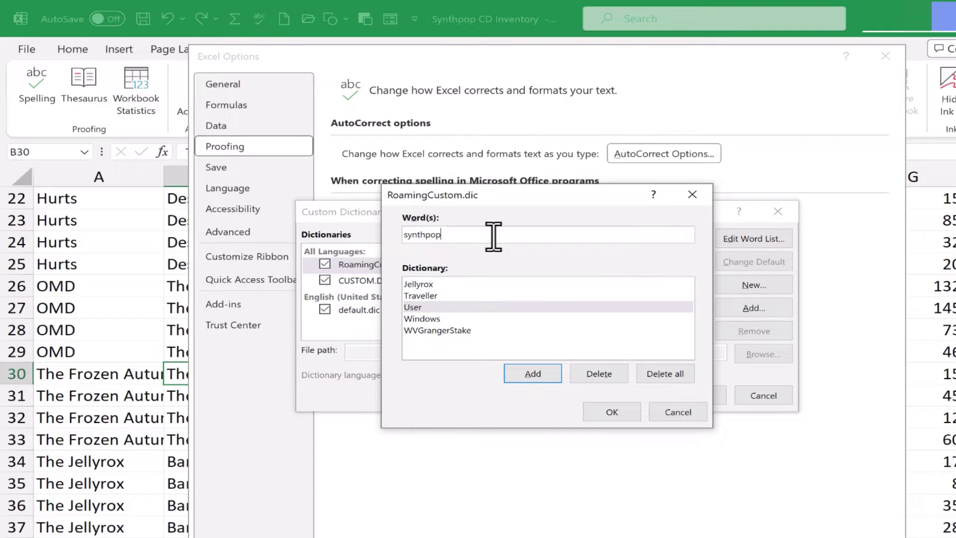
{"action": "key", "text": "Return"}
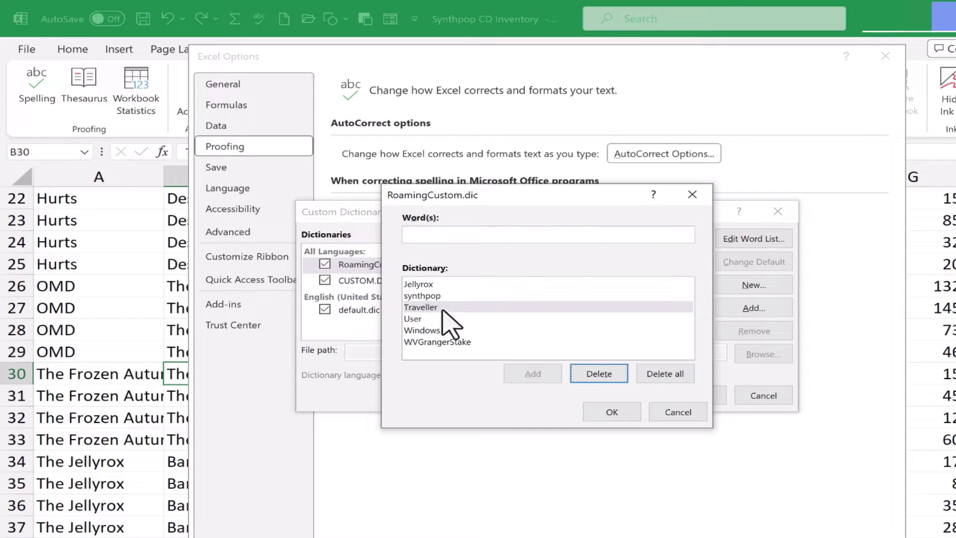
{"action": "type", "text": "chvrches"}
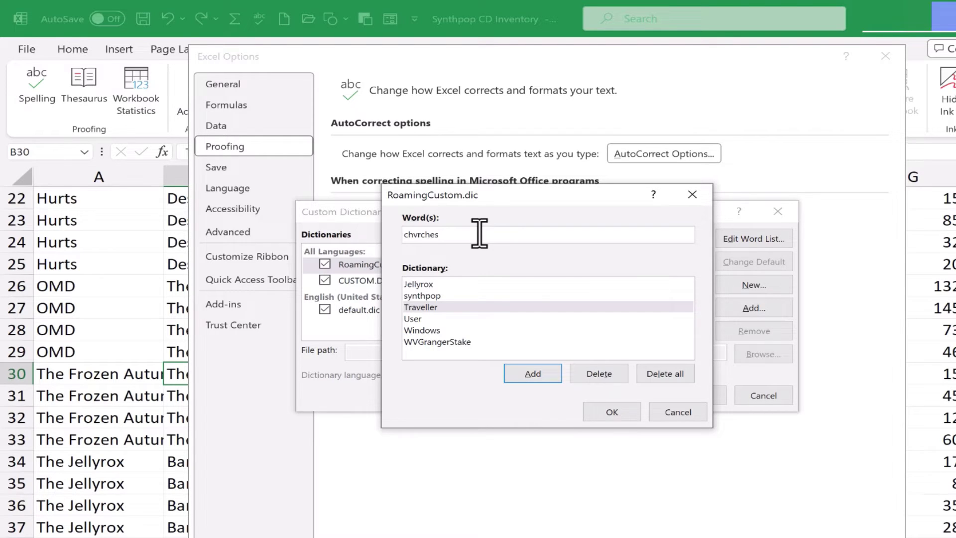
{"action": "key", "text": "Return"}
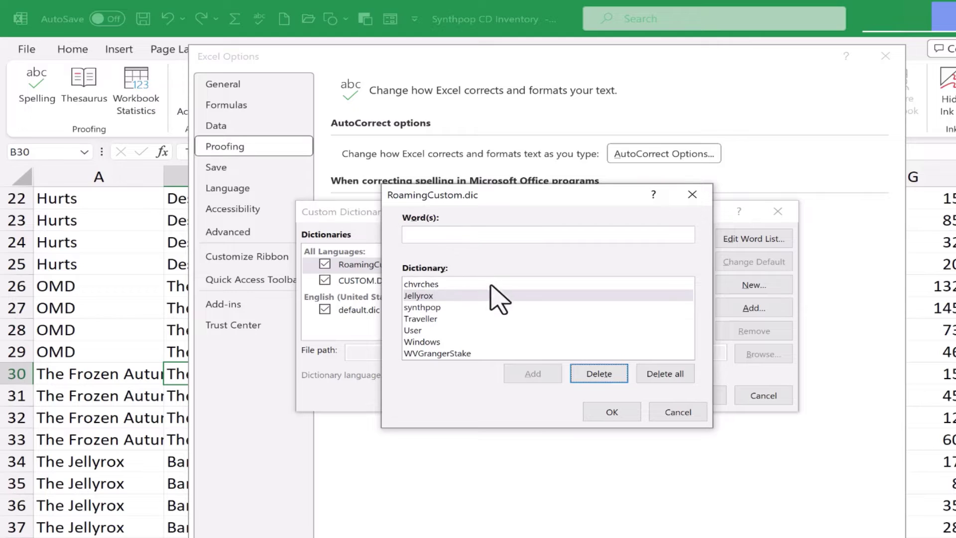
{"action": "left_click", "coordinate": [478, 319]}
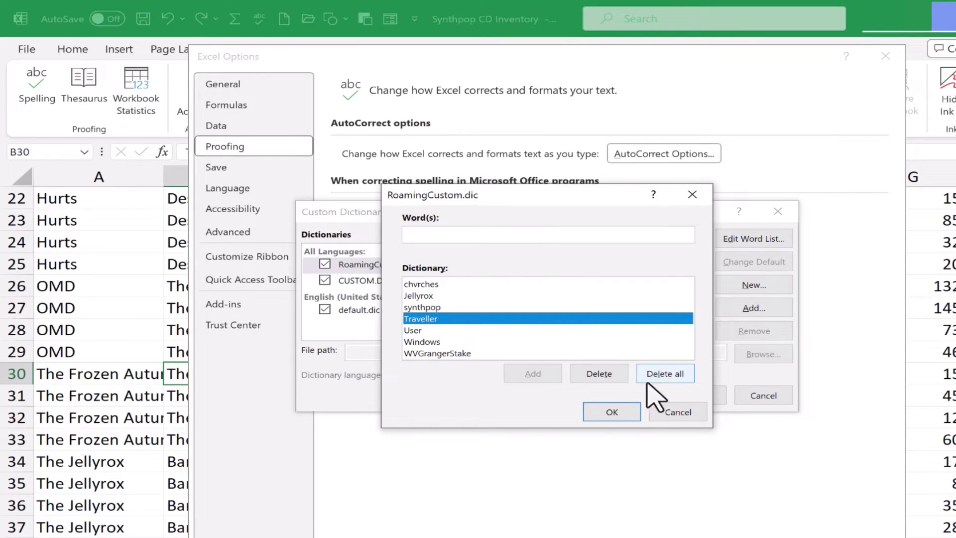
Save the word list, close the options dialogs and select cell B4.
{"action": "left_click", "coordinate": [612, 411]}
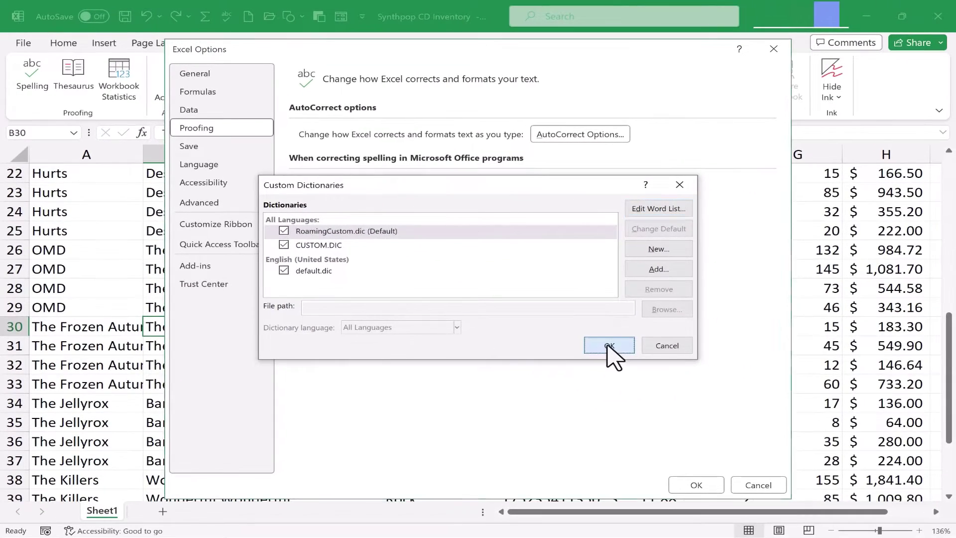
{"action": "left_click", "coordinate": [640, 363]}
{"action": "left_click", "coordinate": [695, 485]}
{"action": "scroll", "coordinate": [486, 321], "scroll_direction": "up", "scroll_amount": 7}
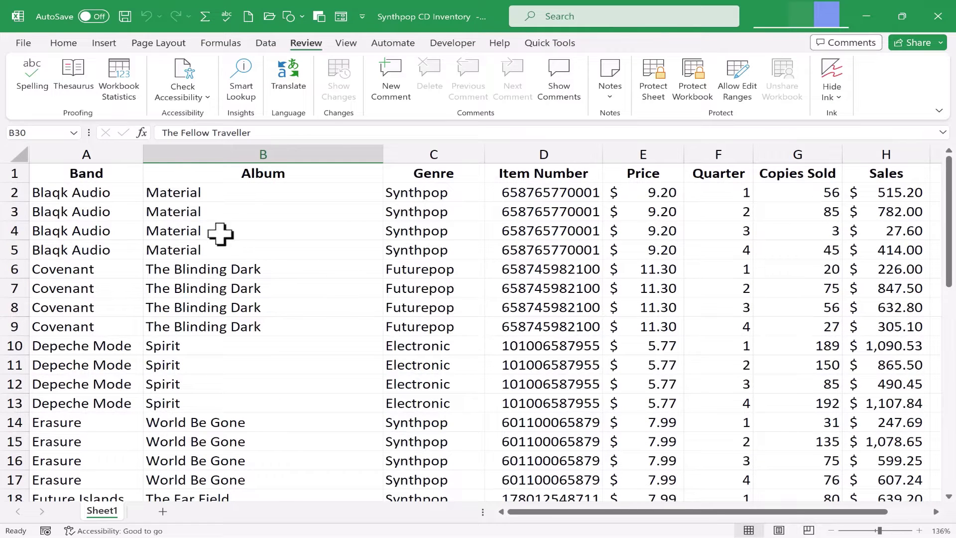
{"action": "left_click", "coordinate": [253, 232]}
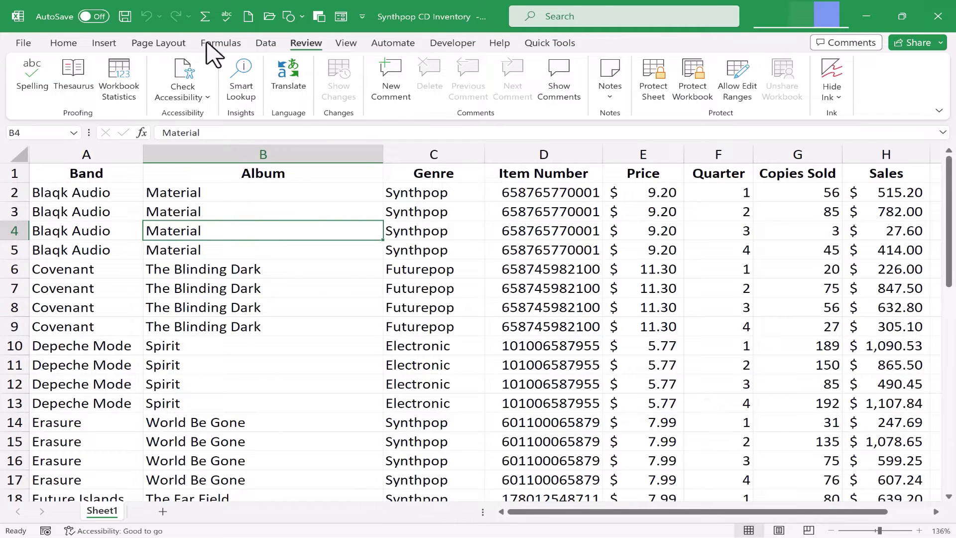
Re-run the spell check, adding Blaqk and Futurepop to the dictionary before closing it.
{"action": "left_click", "coordinate": [36, 79]}
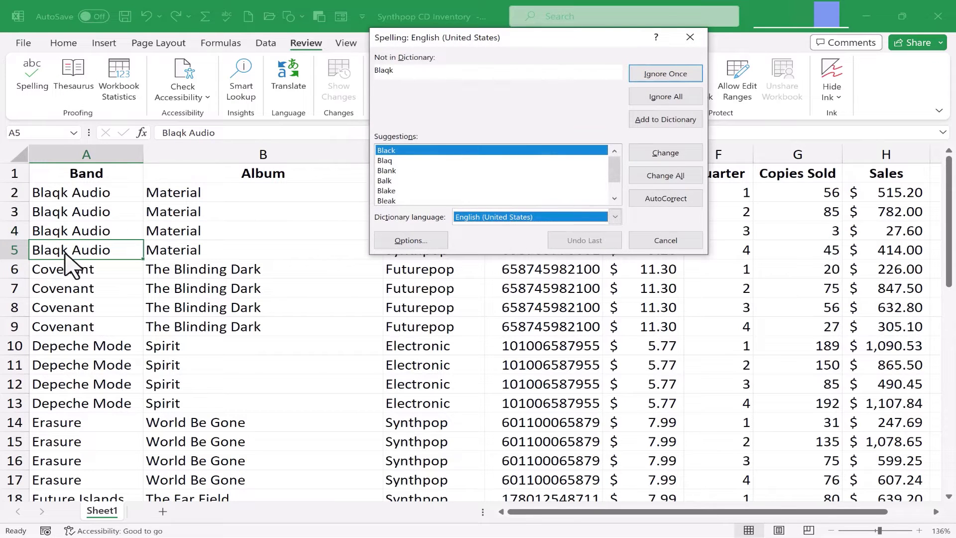
{"action": "left_click", "coordinate": [680, 121]}
{"action": "left_click", "coordinate": [666, 122]}
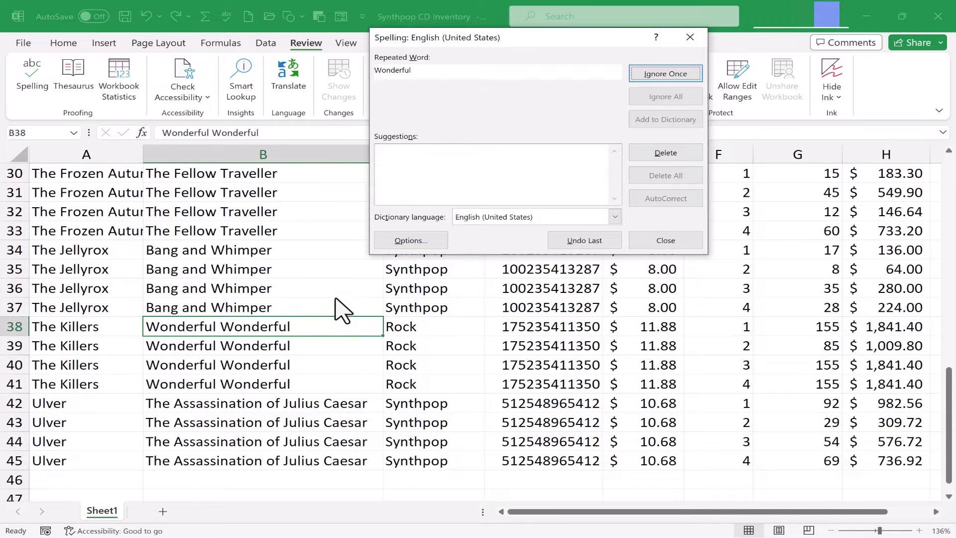
{"action": "left_click", "coordinate": [666, 241]}
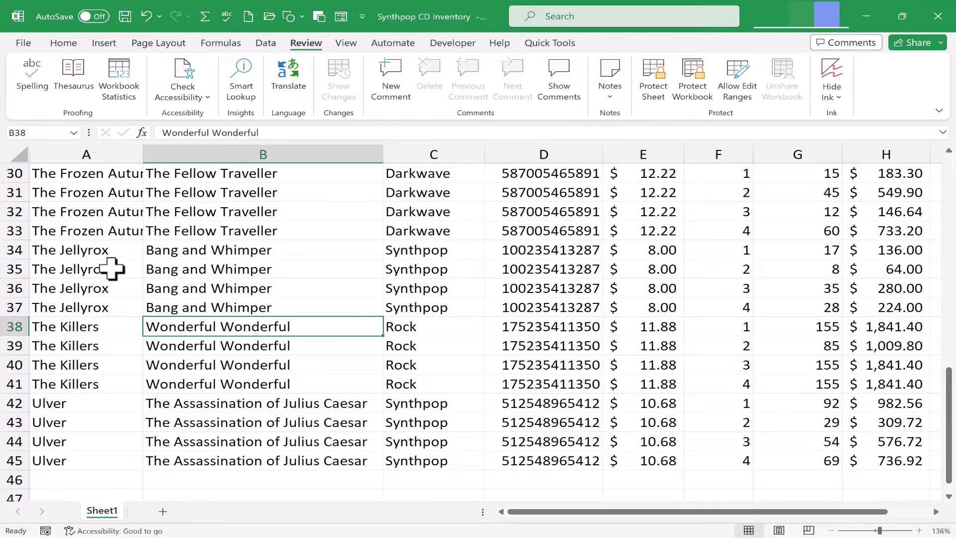
Reopen the RoamingCustom.dic word list to confirm Blaqk, Futurepop and the other added words.
{"action": "scroll", "coordinate": [80, 278], "scroll_direction": "up", "scroll_amount": 1}
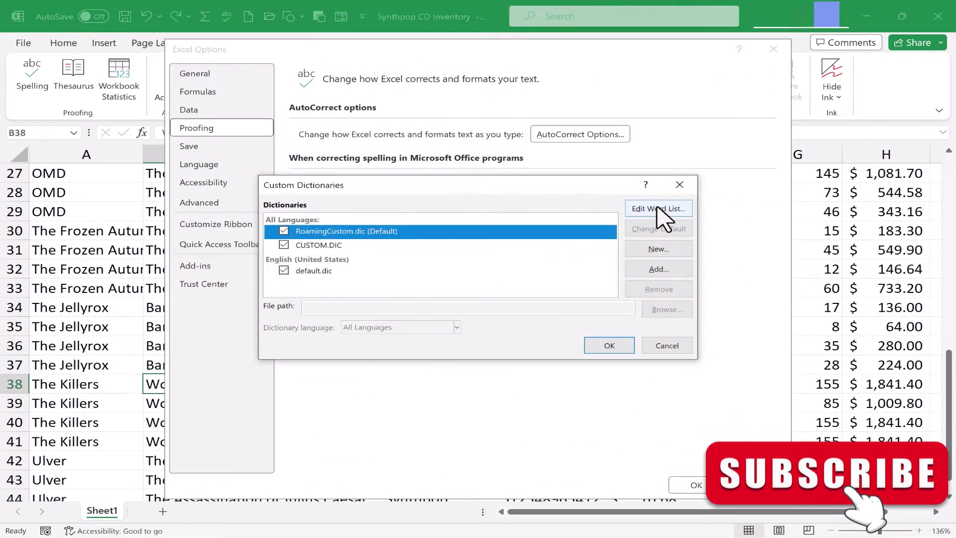
{"action": "left_click", "coordinate": [662, 209]}
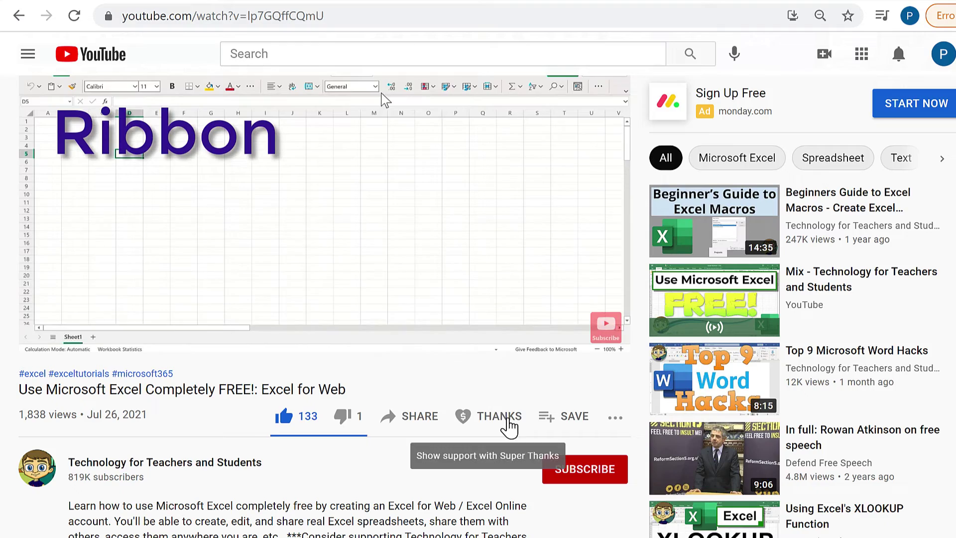
Open the Super Thanks tipping tiers for the Technology for Teachers and Students channel.
{"action": "left_click", "coordinate": [509, 426]}
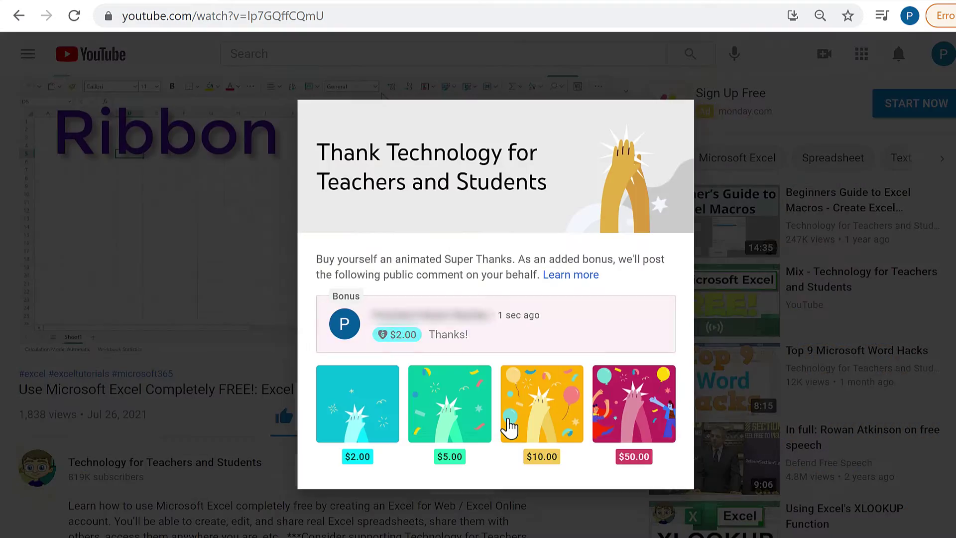